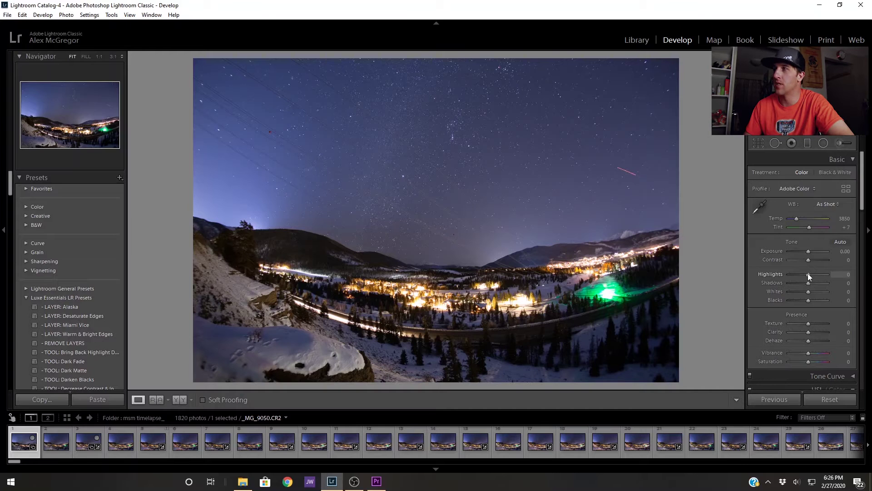
Set Highlights to -36, Shadows to +48, Whites to -26 and Blacks to +17.
{"action": "left_click_drag", "start_coordinate": [808, 274], "coordinate": [804, 276]}
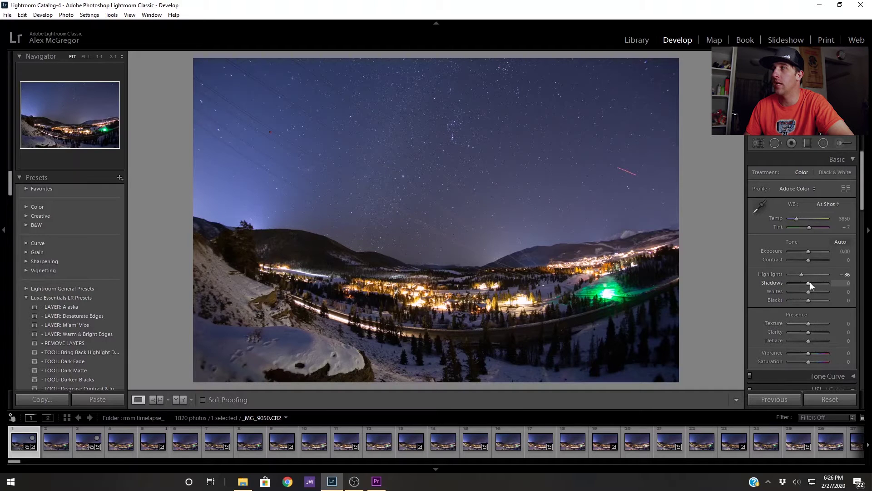
{"action": "left_click_drag", "start_coordinate": [811, 283], "coordinate": [817, 283]}
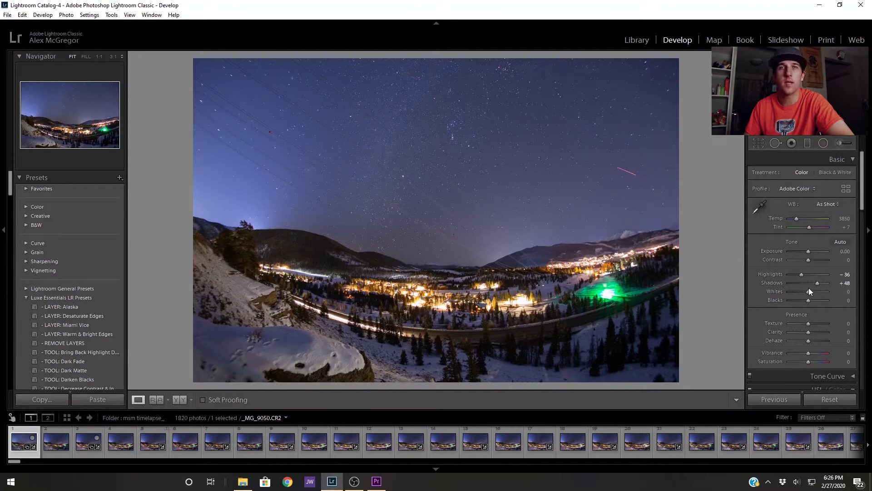
{"action": "double_click", "coordinate": [808, 291], "text": "shift"}
{"action": "double_click", "coordinate": [808, 299], "text": "shift"}
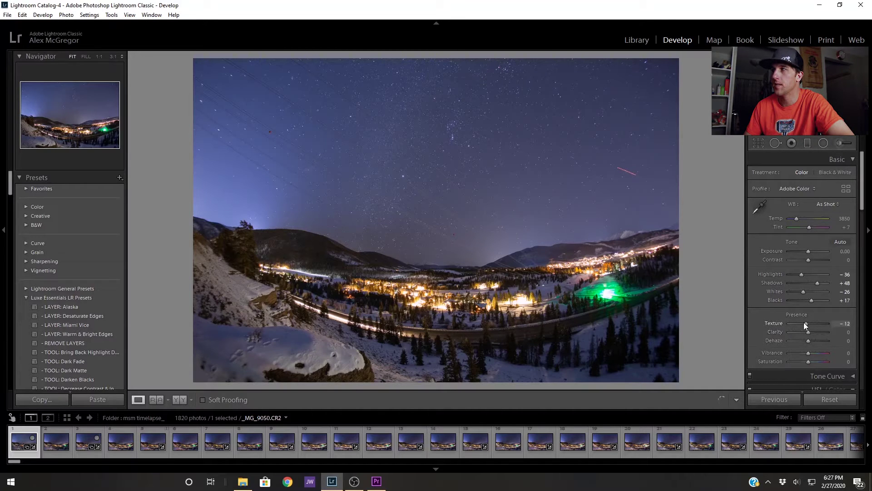
Set Texture to -10, type -10 for Clarity, and raise Vibrance to +12.
{"action": "left_click_drag", "start_coordinate": [804, 322], "coordinate": [805, 324]}
{"action": "left_click", "coordinate": [848, 332]}
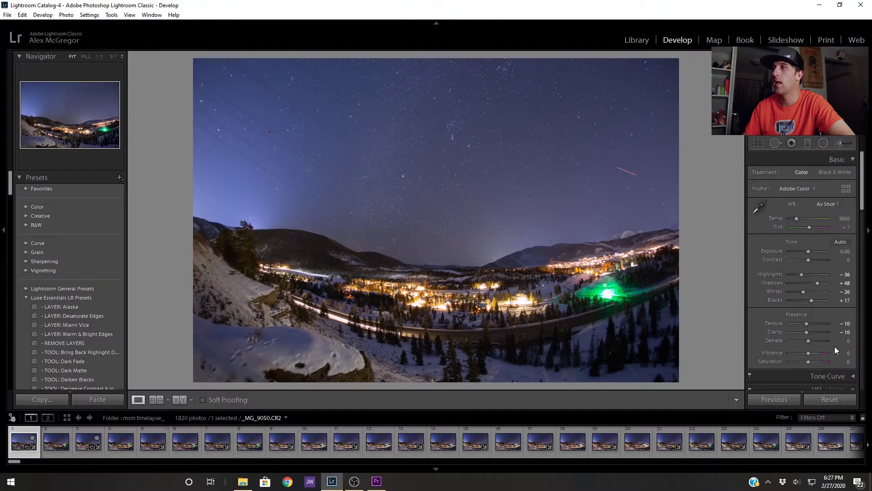
{"action": "type", "text": "-10"}
{"action": "key", "text": "Return"}
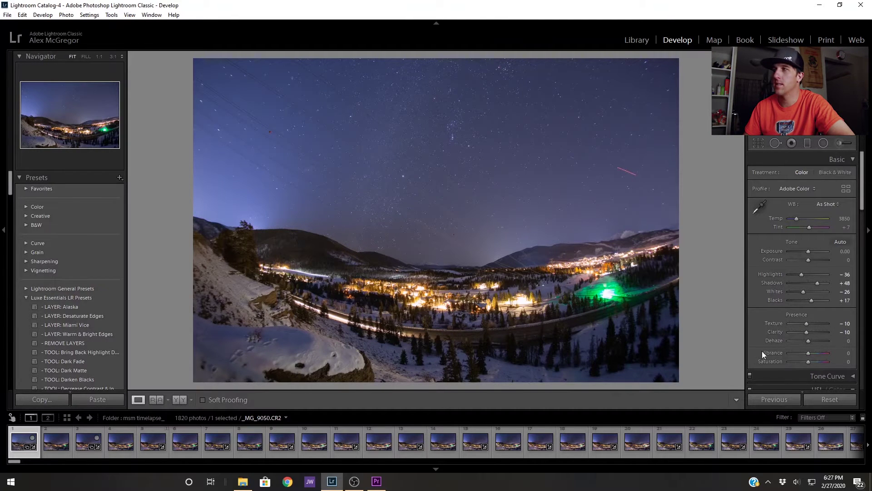
{"action": "left_click_drag", "start_coordinate": [808, 351], "coordinate": [810, 351]}
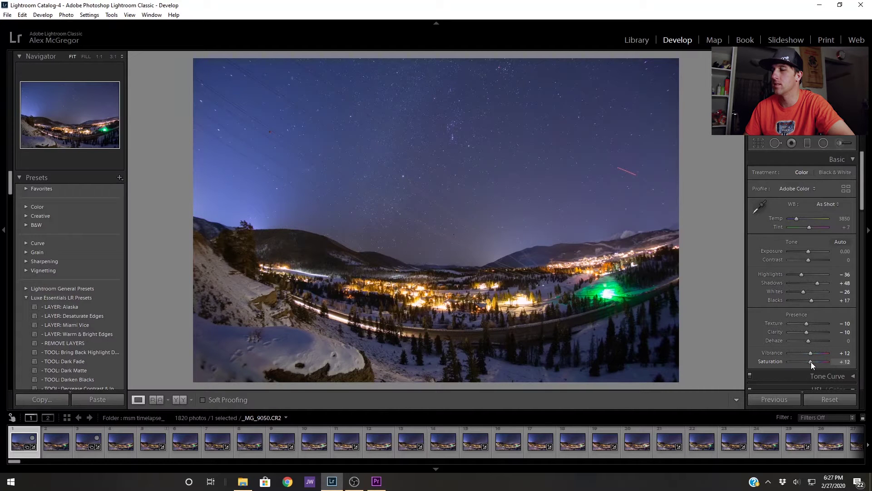
{"action": "scroll", "coordinate": [813, 336], "scroll_direction": "down", "scroll_amount": 5}
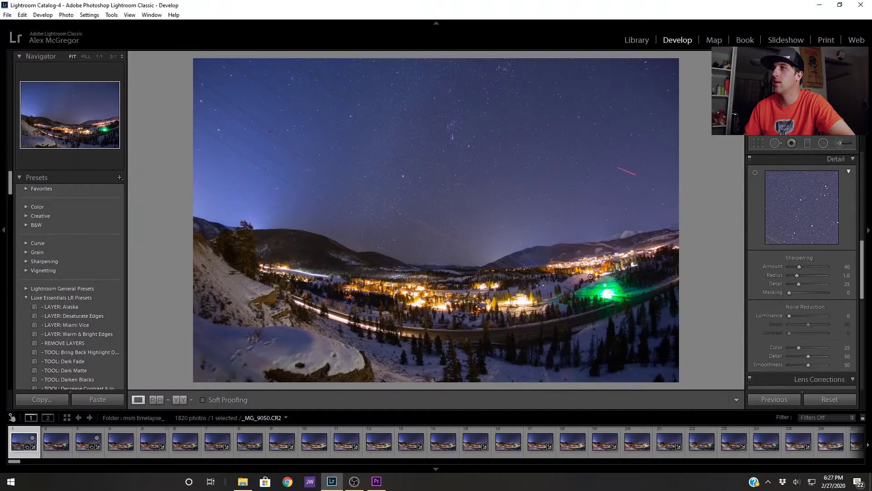
Zoom to 1:1 on the sky, set Luminance noise reduction to 20, then fit the photo.
{"action": "left_click", "coordinate": [569, 254]}
{"action": "left_click_drag", "start_coordinate": [568, 179], "coordinate": [611, 263]}
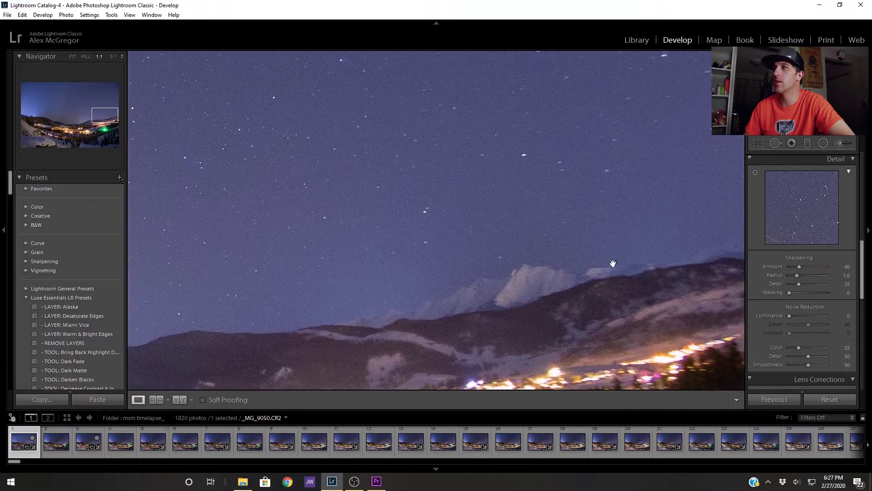
{"action": "left_click_drag", "start_coordinate": [413, 288], "coordinate": [488, 290]}
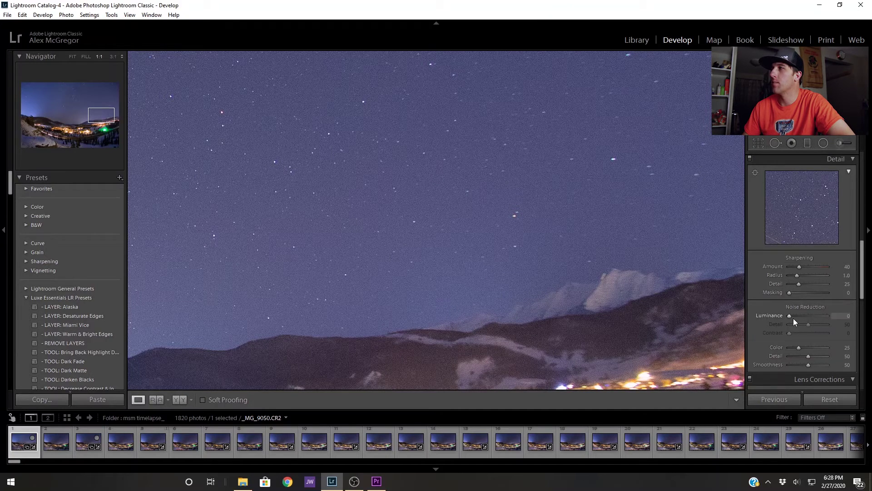
{"action": "left_click_drag", "start_coordinate": [790, 316], "coordinate": [798, 315]}
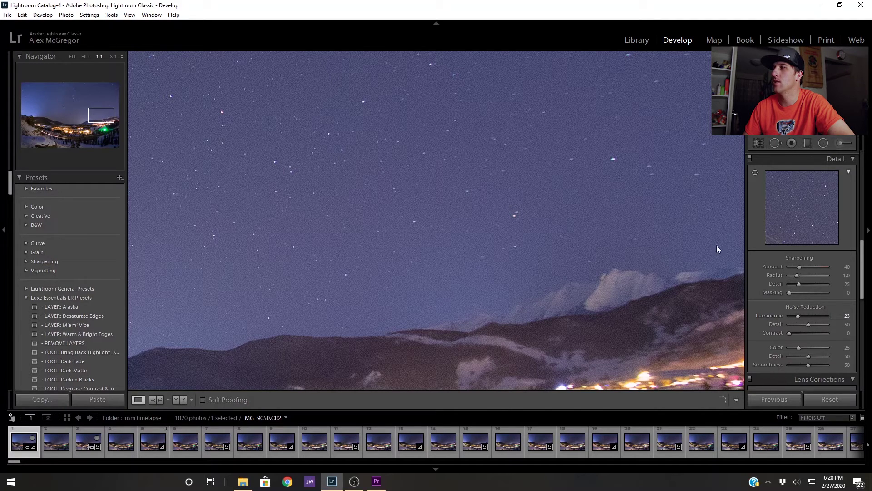
{"action": "left_click", "coordinate": [848, 316]}
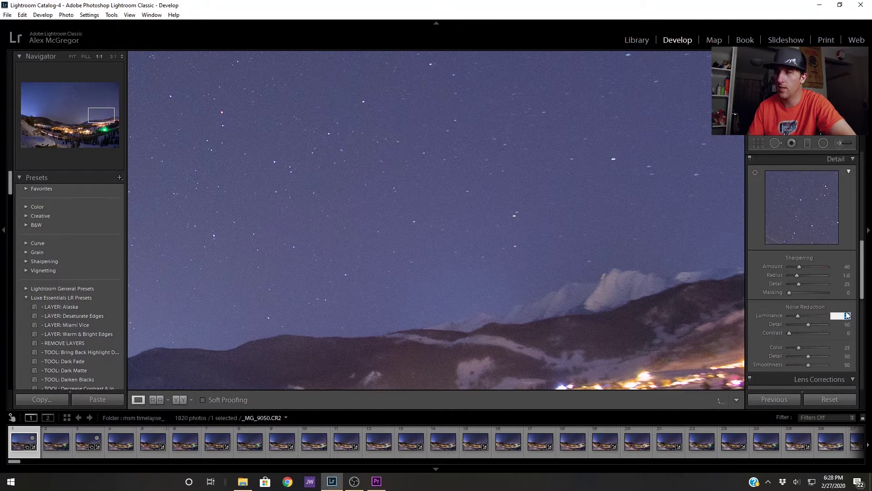
{"action": "type", "text": "20"}
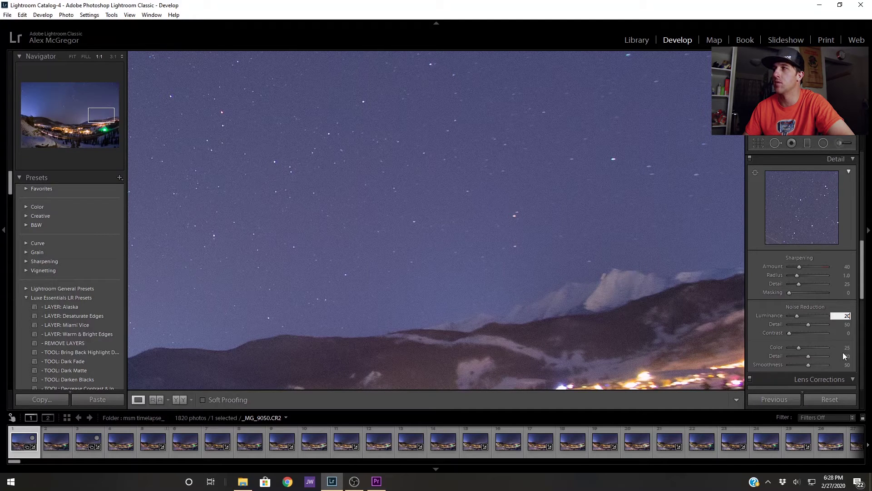
{"action": "left_click", "coordinate": [658, 301]}
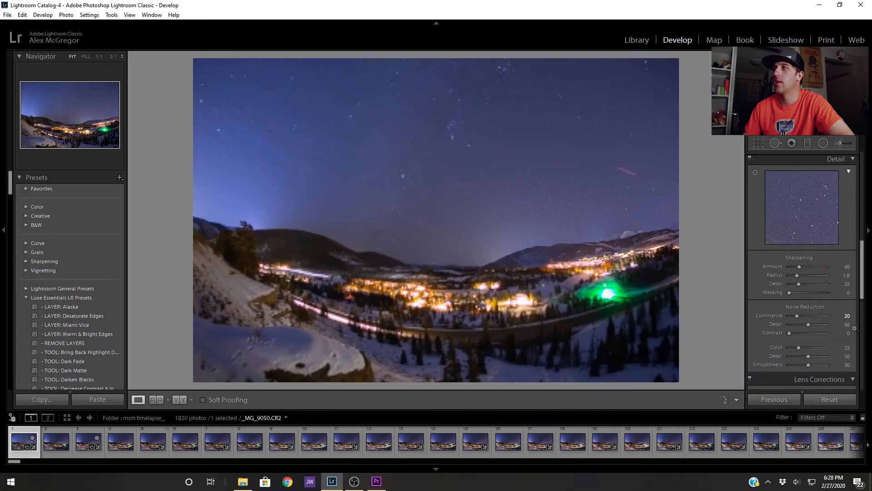
{"action": "scroll", "coordinate": [854, 328], "scroll_direction": "down", "scroll_amount": 5}
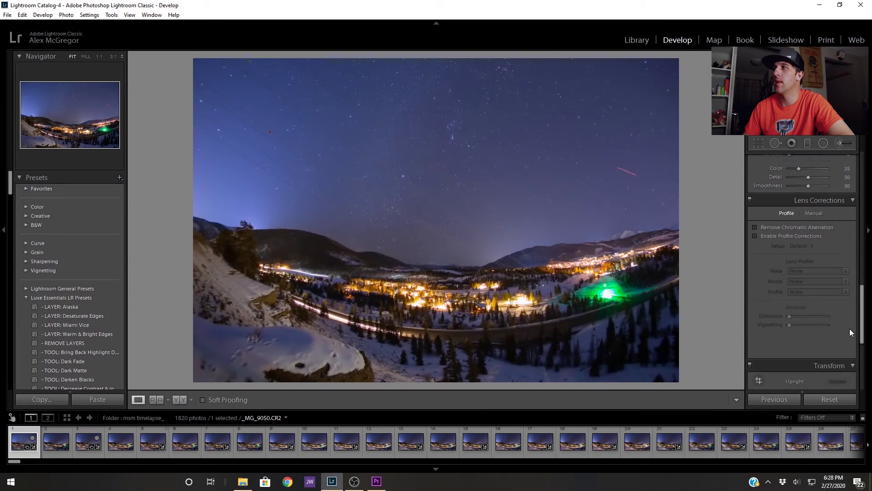
Enable profile corrections and chromatic aberration removal with the Rokinon 14mm f/2.8 lens profile.
{"action": "left_click", "coordinate": [756, 236]}
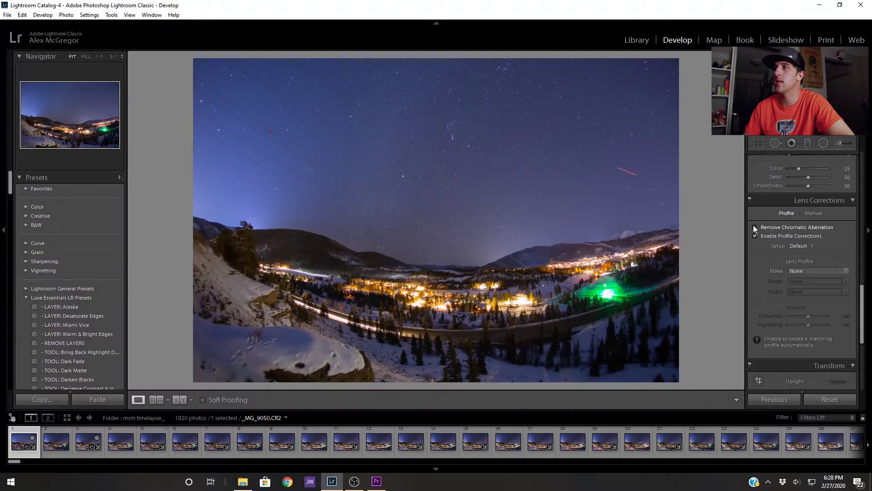
{"action": "left_click", "coordinate": [753, 227]}
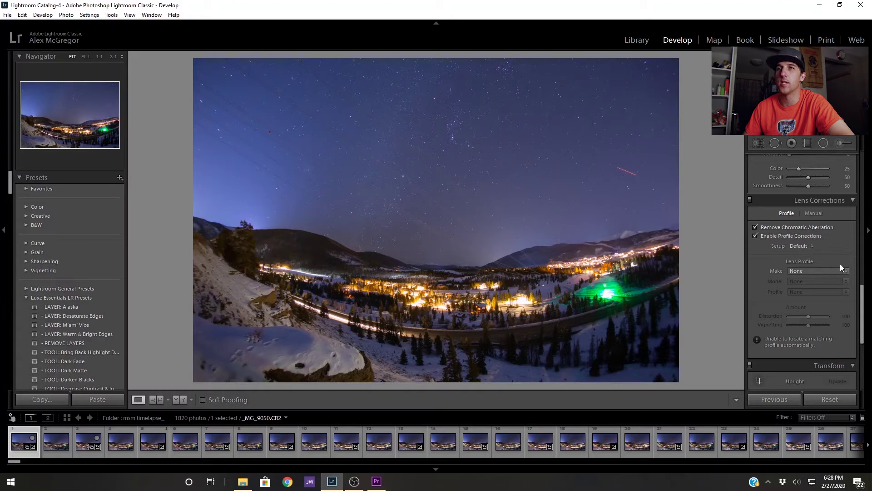
{"action": "left_click", "coordinate": [838, 270]}
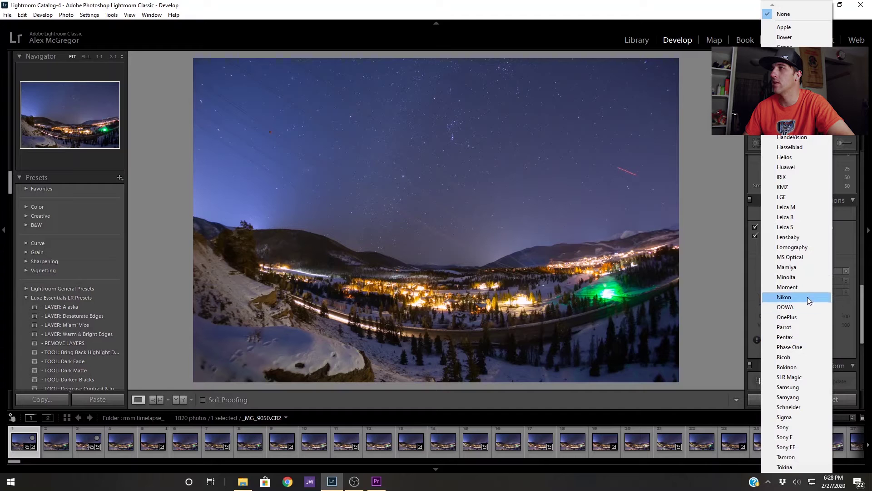
{"action": "left_click", "coordinate": [806, 366]}
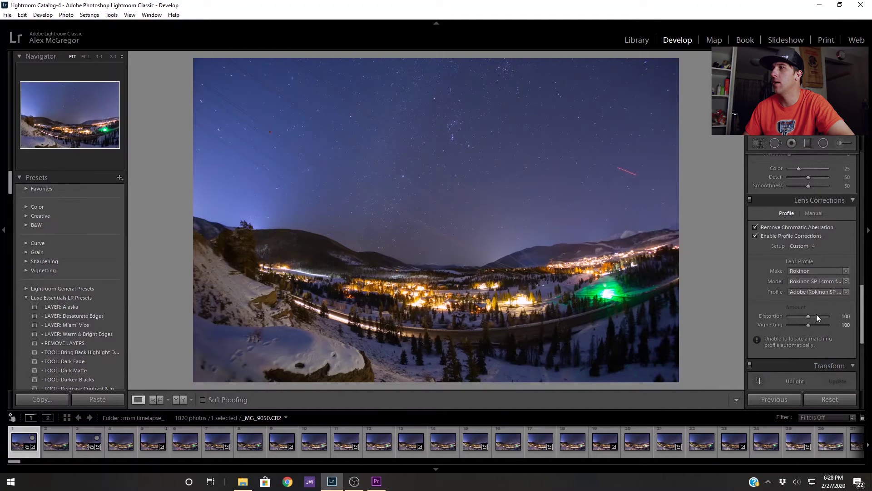
{"action": "left_click", "coordinate": [830, 282]}
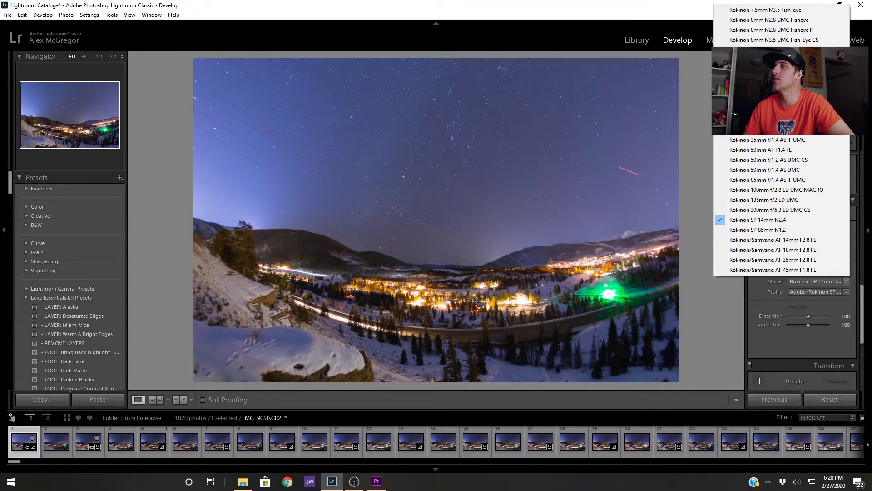
{"action": "left_click", "coordinate": [772, 80]}
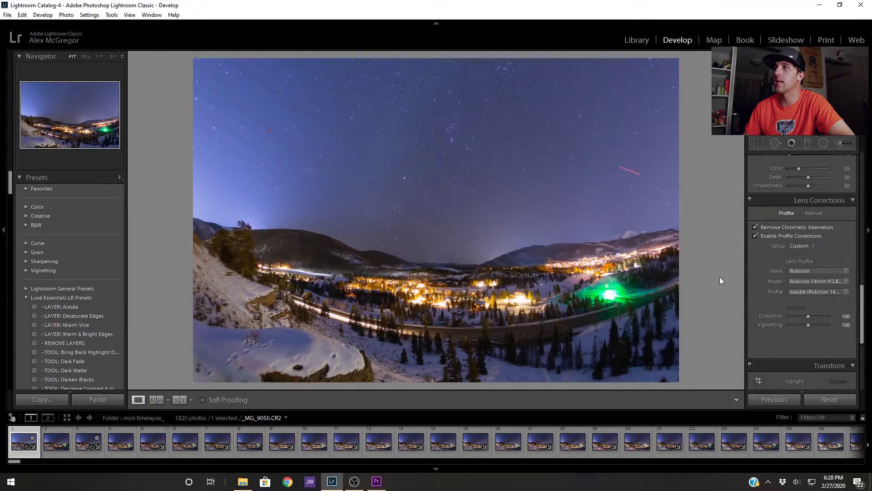
Compare the photo with lens corrections off and on, then switch to the Library.
{"action": "left_click", "coordinate": [750, 199]}
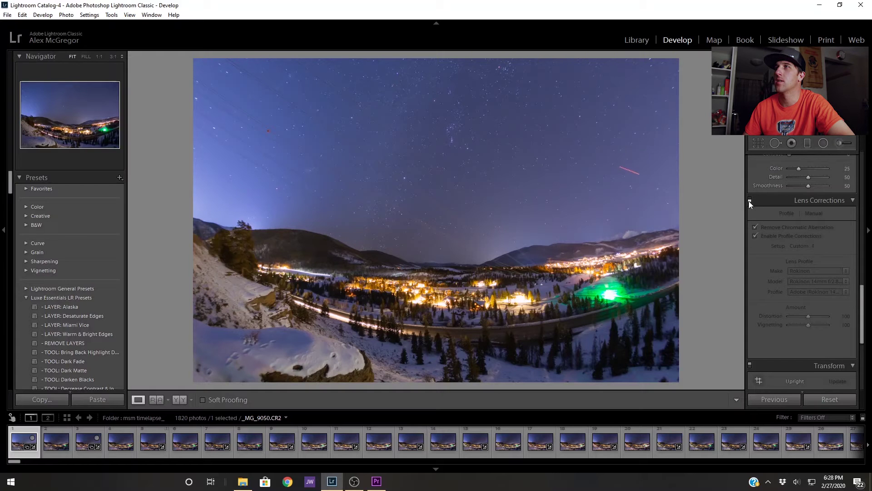
{"action": "left_click", "coordinate": [749, 200]}
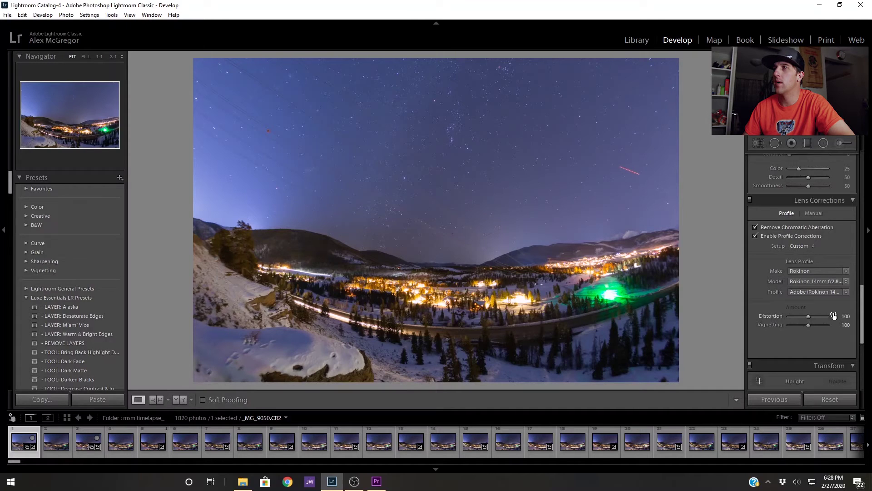
{"action": "scroll", "coordinate": [810, 309], "scroll_direction": "up", "scroll_amount": 5}
{"action": "scroll", "coordinate": [809, 307], "scroll_direction": "up", "scroll_amount": 3}
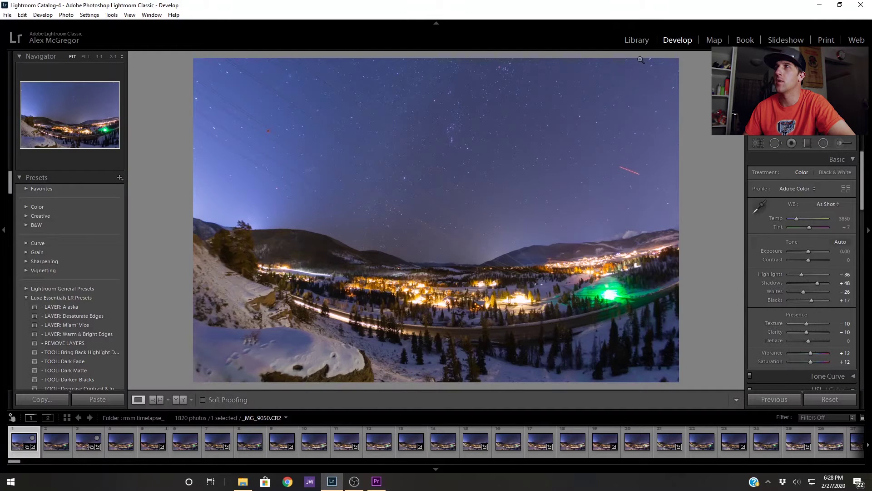
{"action": "left_click", "coordinate": [635, 41]}
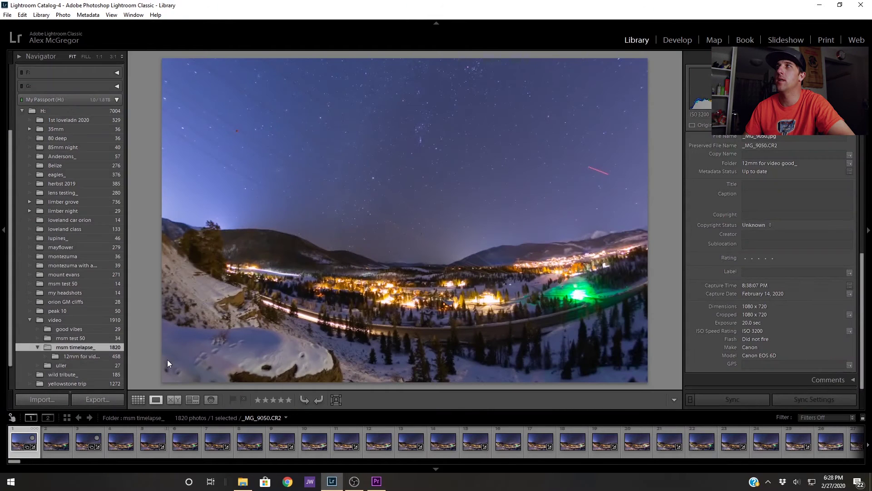
Show the frames as grid thumbnails and Shift-select frames 1 through 916.
{"action": "left_click", "coordinate": [138, 400]}
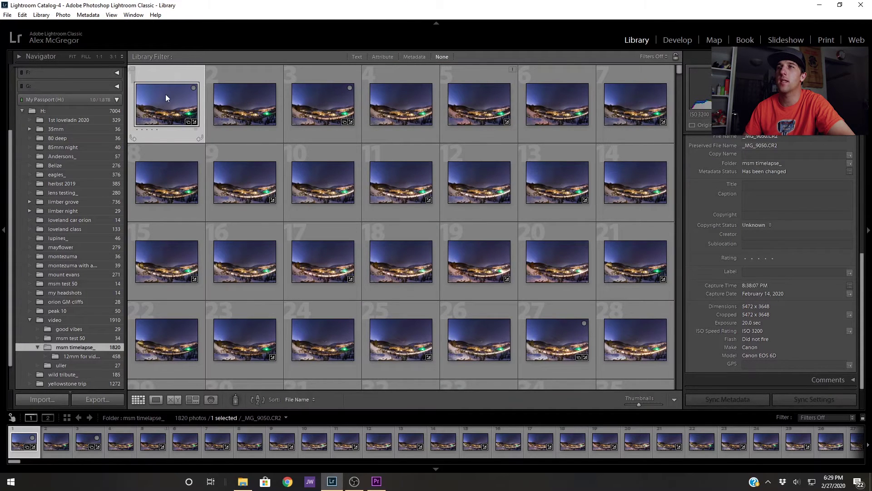
{"action": "scroll", "coordinate": [261, 204], "scroll_direction": "down", "scroll_amount": 3}
{"action": "scroll", "coordinate": [300, 214], "scroll_direction": "down", "scroll_amount": 10}
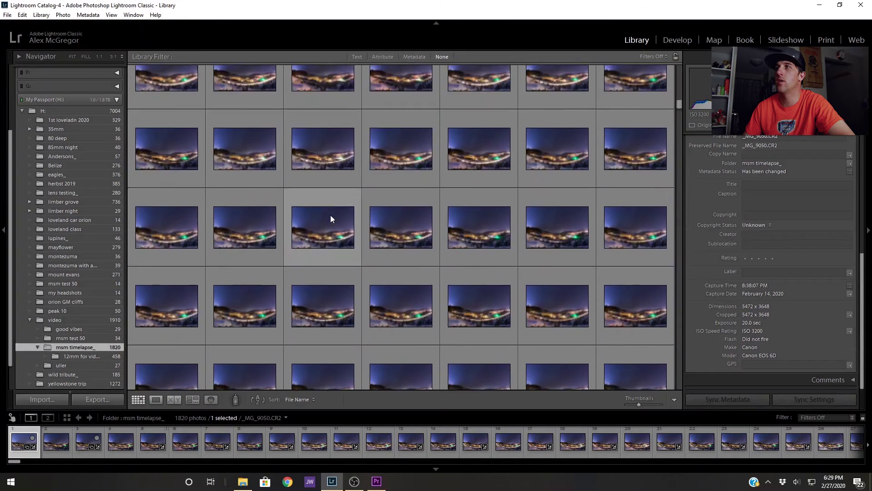
{"action": "scroll", "coordinate": [341, 225], "scroll_direction": "down", "scroll_amount": 12}
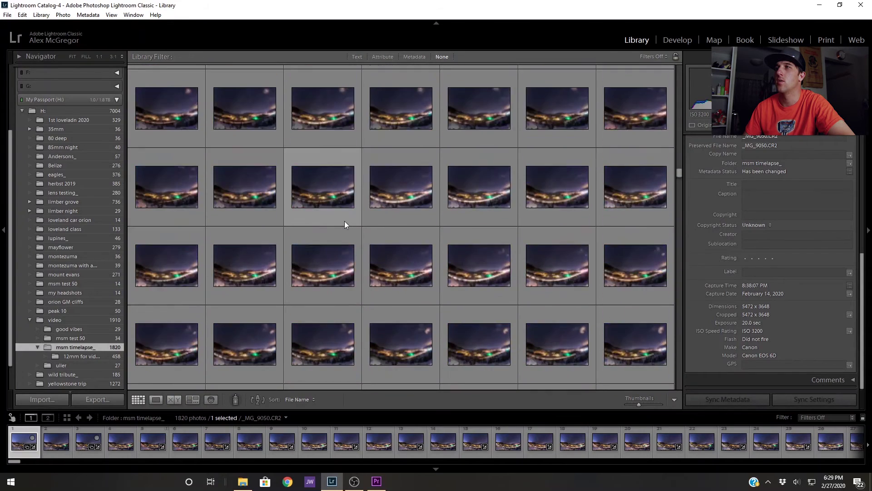
{"action": "scroll", "coordinate": [349, 233], "scroll_direction": "down", "scroll_amount": 6}
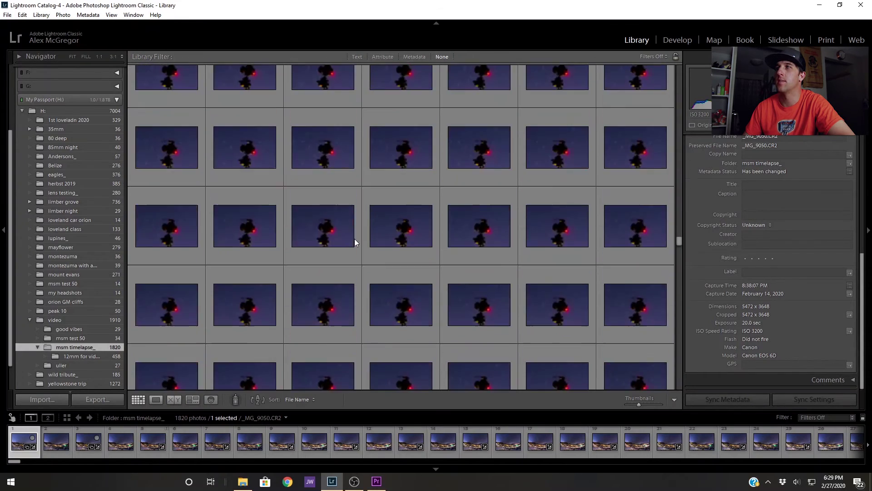
{"action": "scroll", "coordinate": [355, 239], "scroll_direction": "up", "scroll_amount": 2}
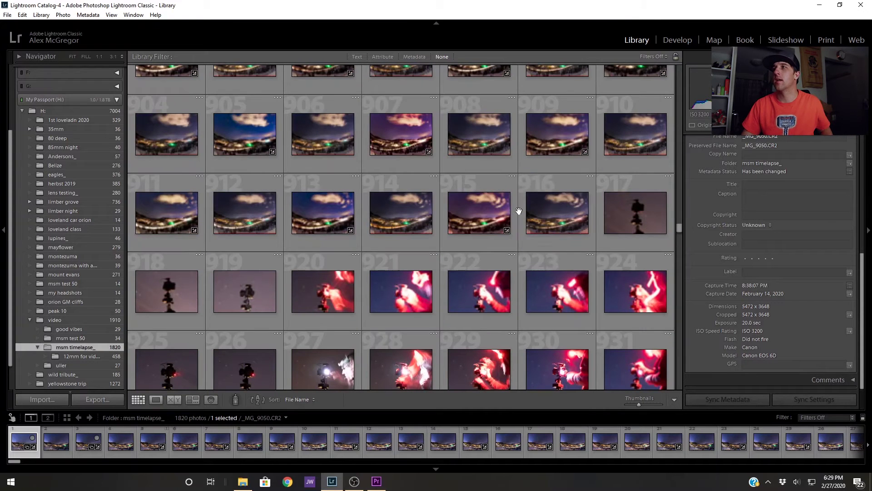
{"action": "left_click", "coordinate": [566, 182], "text": "shift"}
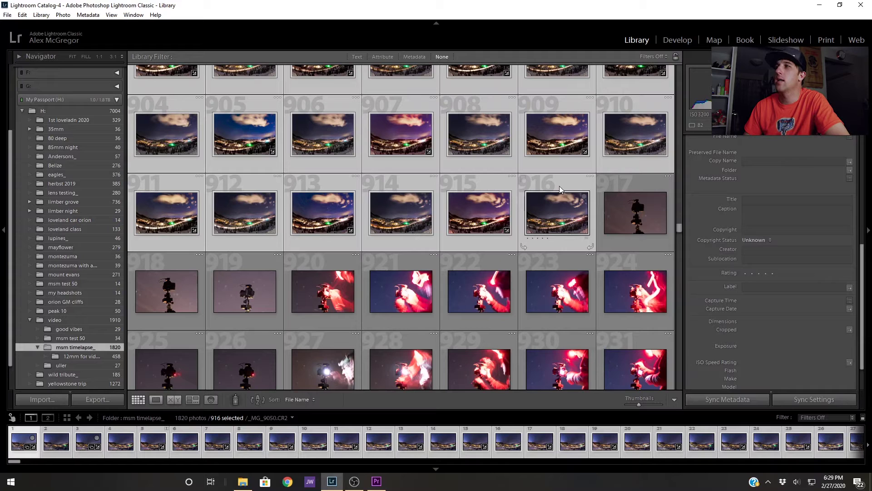
{"action": "right_click", "coordinate": [794, 411]}
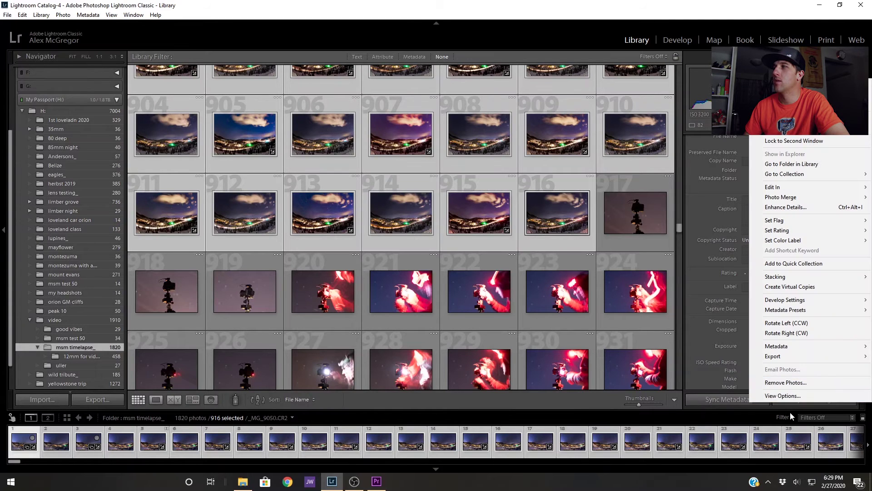
{"action": "left_click", "coordinate": [758, 419]}
{"action": "left_click", "coordinate": [772, 403]}
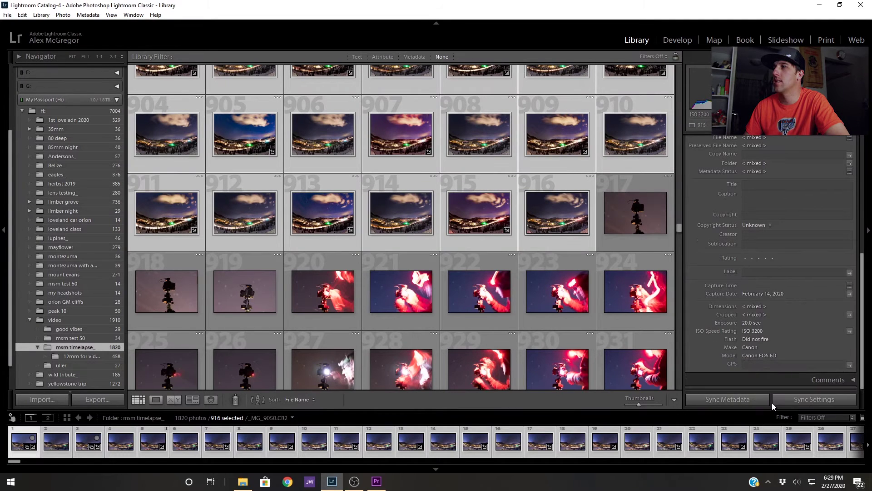
Synchronize all of the first frame's adjustments across the selected frames.
{"action": "left_click", "coordinate": [789, 399]}
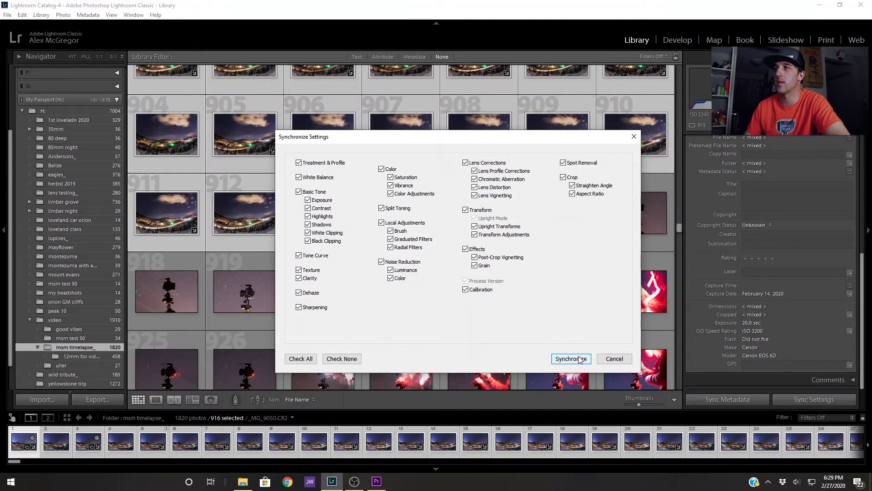
{"action": "left_click", "coordinate": [574, 347]}
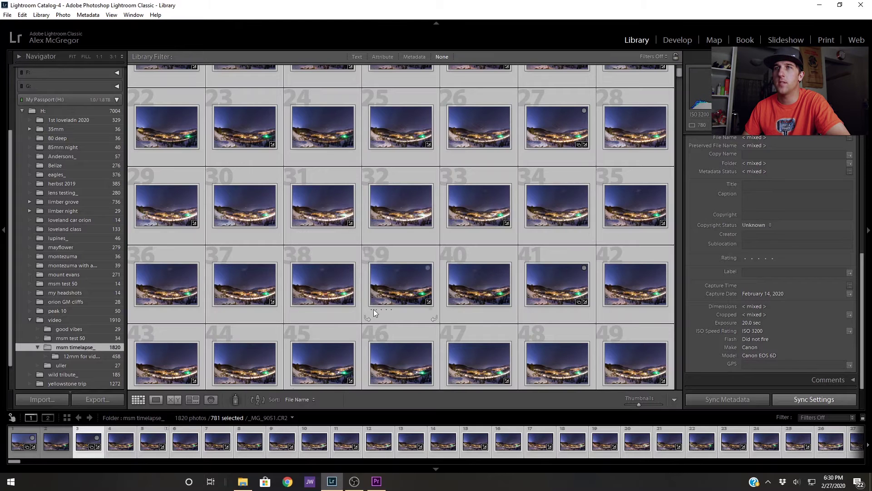
Set up the JPEG export into subfolder '12mm for video_' at quality 100.
{"action": "right_click", "coordinate": [330, 250]}
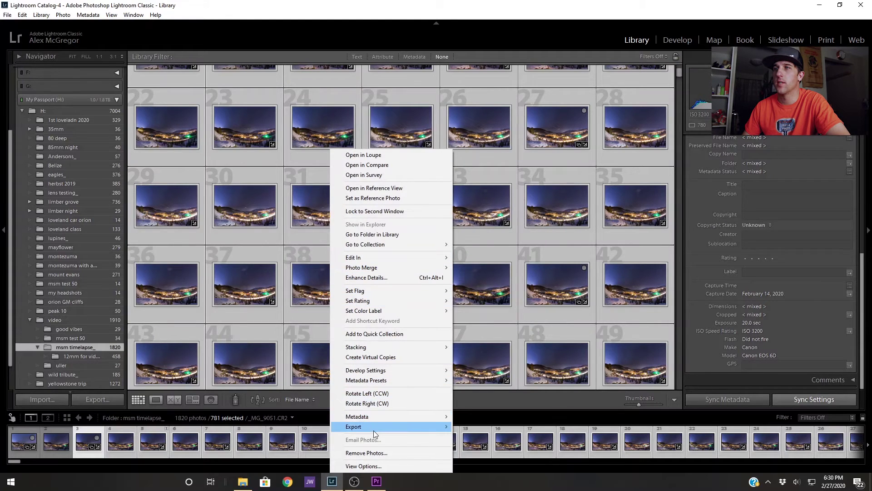
{"action": "mouse_move", "coordinate": [375, 431]}
{"action": "left_click", "coordinate": [476, 333]}
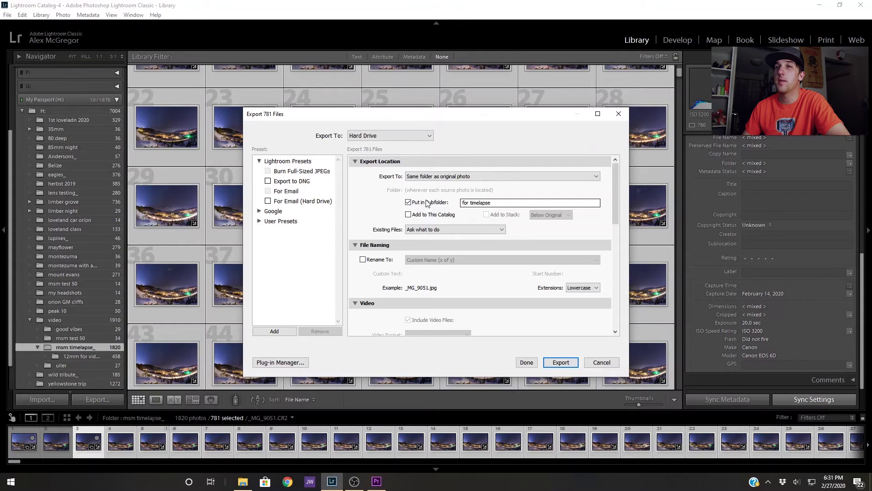
{"action": "triple_click", "coordinate": [471, 202]}
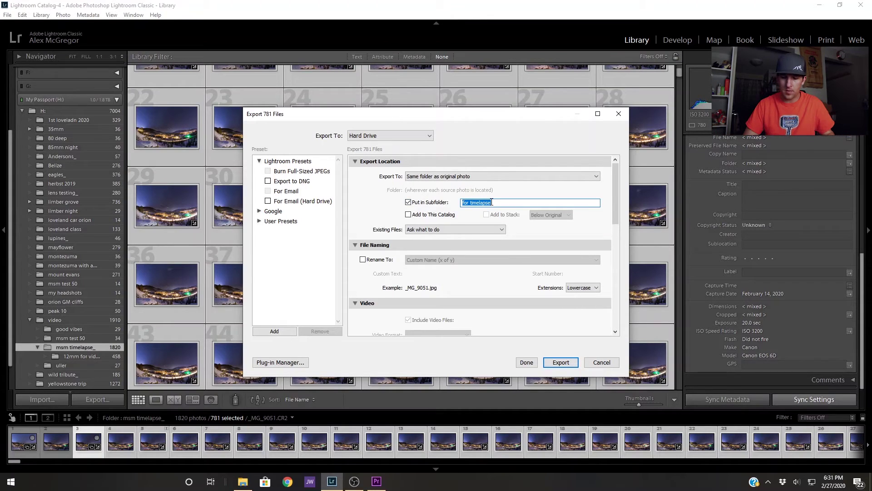
{"action": "type", "text": "12"}
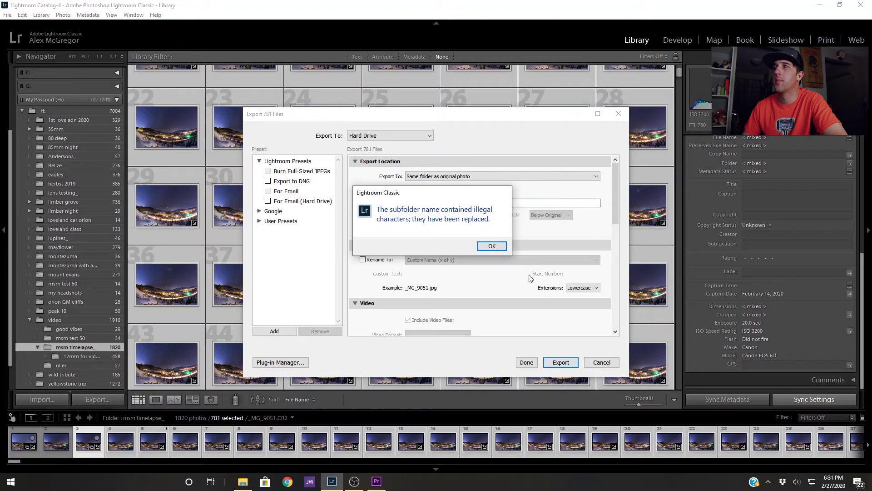
{"action": "left_click", "coordinate": [490, 246]}
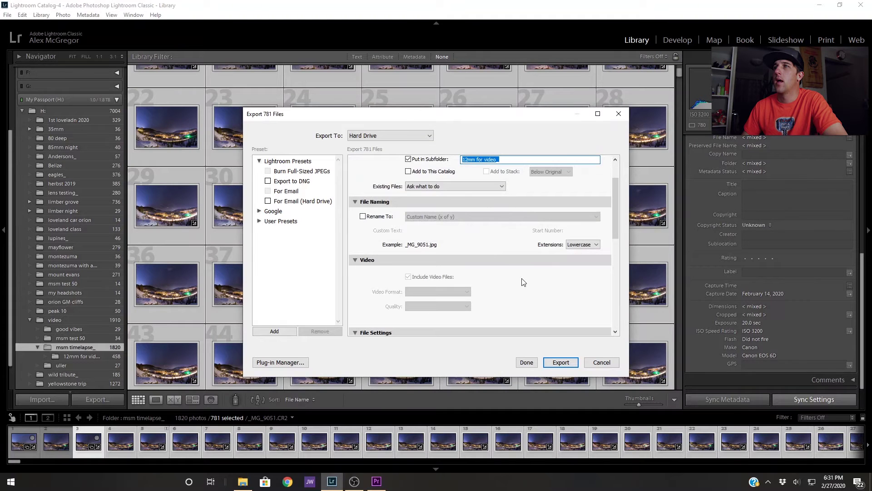
{"action": "scroll", "coordinate": [522, 282], "scroll_direction": "down", "scroll_amount": 10}
{"action": "scroll", "coordinate": [523, 282], "scroll_direction": "up", "scroll_amount": 8}
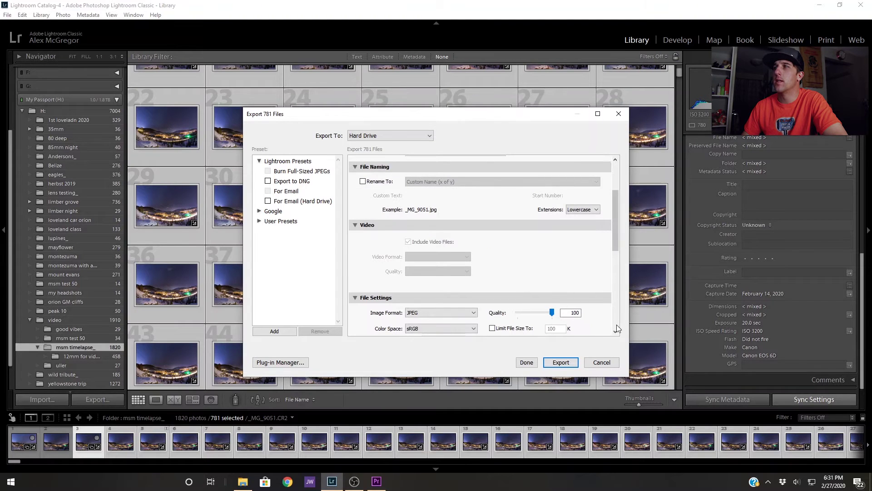
{"action": "left_click_drag", "start_coordinate": [614, 249], "coordinate": [609, 218]}
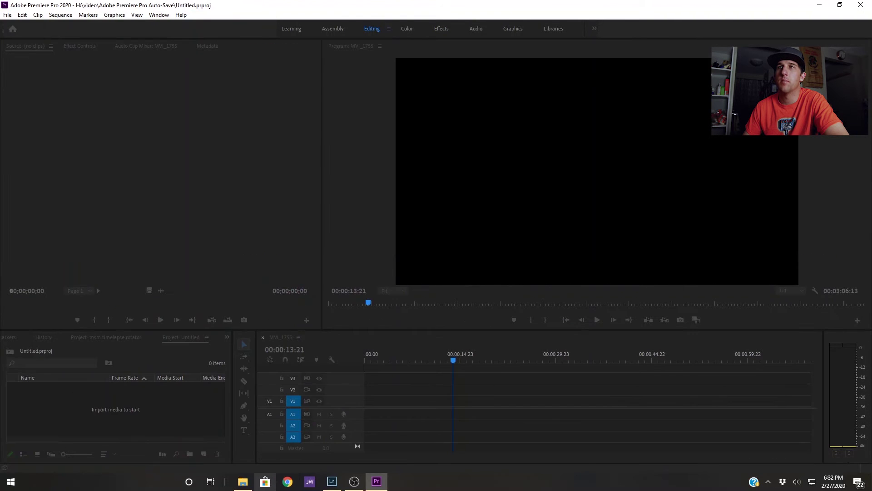
Open the Import dialog with Ctrl+I on the 12mm for video_ folder.
{"action": "key", "text": "ctrl+i"}
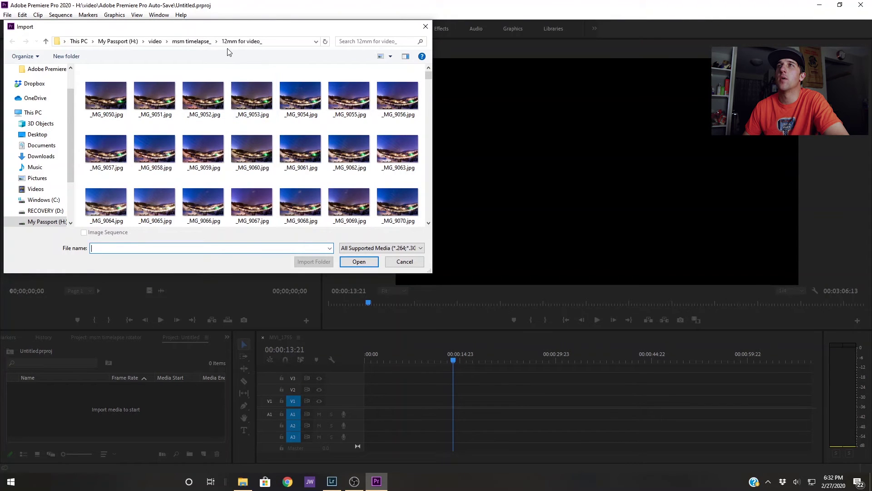
Import _MG_9050.jpg with Image Sequence ticked as a single clip.
{"action": "left_click", "coordinate": [88, 72]}
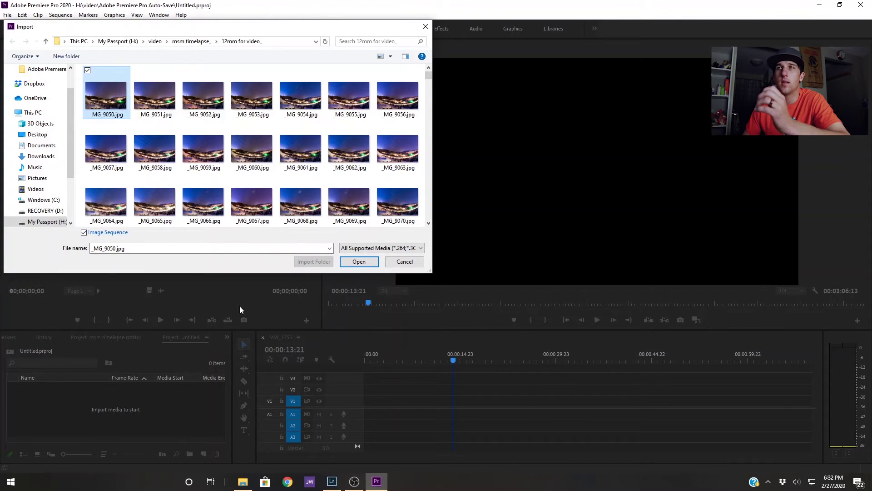
{"action": "left_click", "coordinate": [358, 263]}
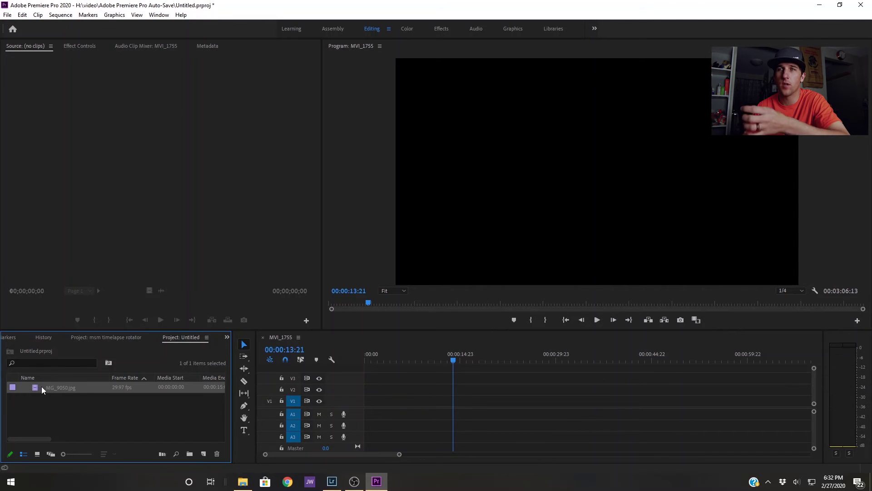
Place the _MG_9050.jpg clip on track V2 of the MVI_1755 timeline.
{"action": "left_click_drag", "start_coordinate": [44, 386], "coordinate": [421, 390]}
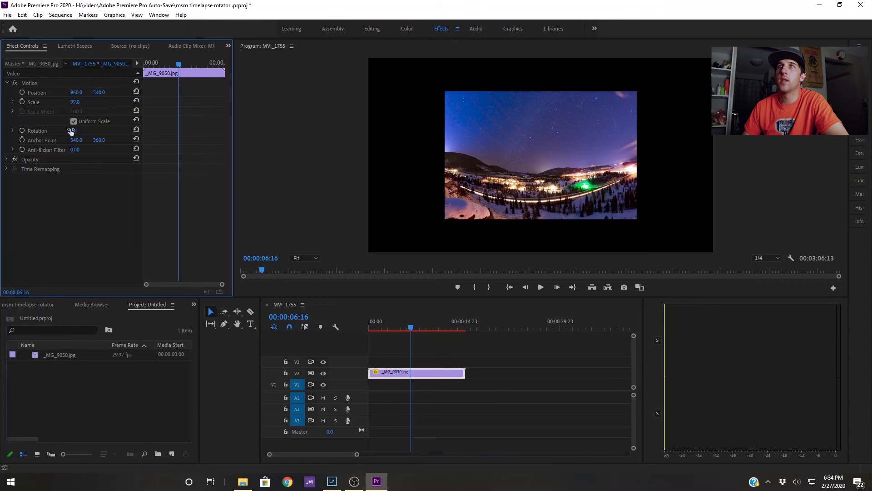
Scrub the clip's Motion Scale value up to 180 in Effect Controls.
{"action": "left_click_drag", "start_coordinate": [76, 102], "coordinate": [112, 101]}
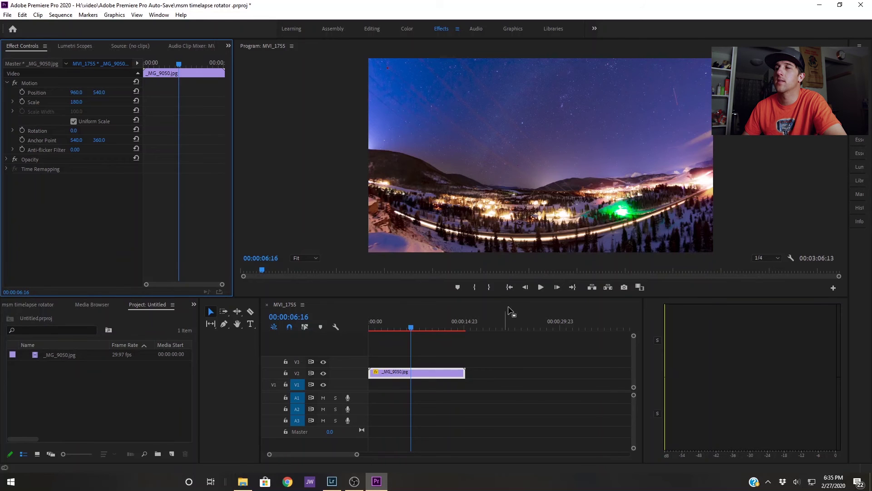
Apply the YouTube 2160p 4K Ultra HD preset for an H.264 3840x2160 export.
{"action": "key", "text": "ctrl+m"}
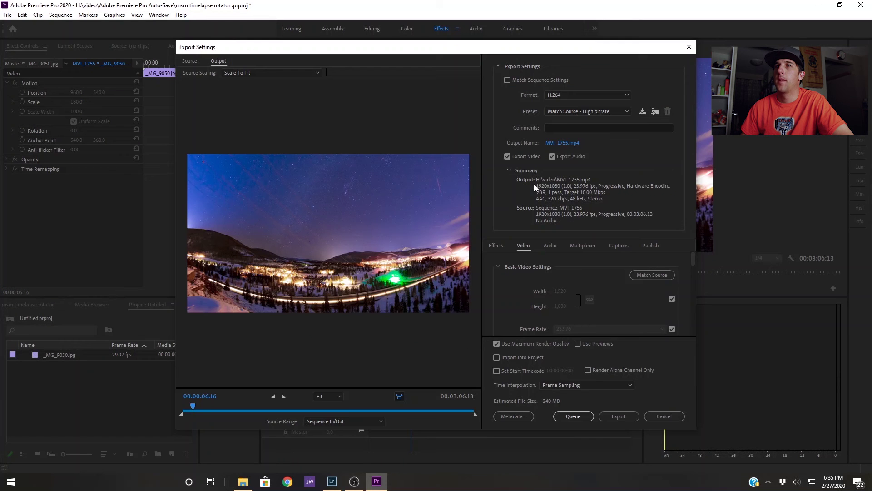
{"action": "left_click", "coordinate": [595, 110]}
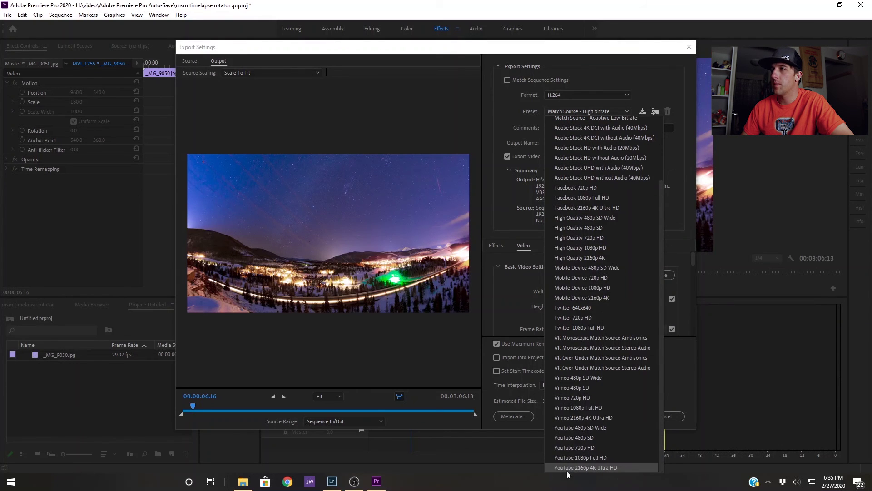
{"action": "left_click", "coordinate": [577, 468]}
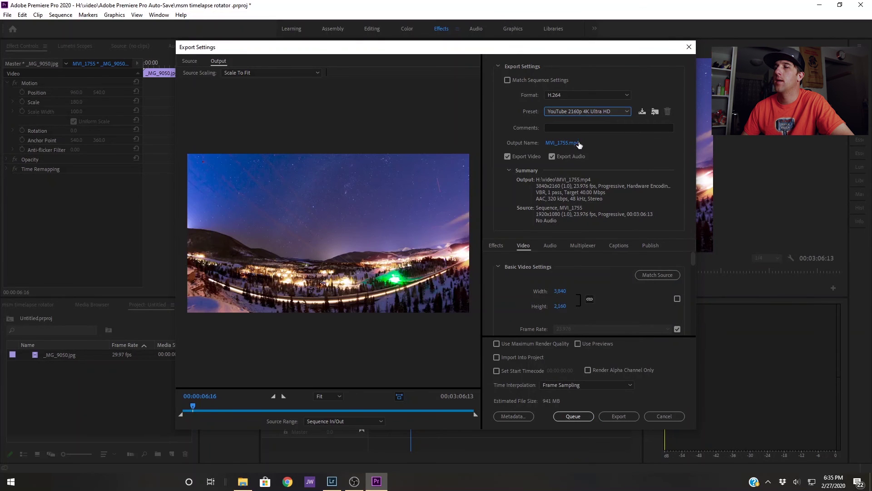
Enable Render at Maximum Depth and Use Maximum Render Quality for the export.
{"action": "scroll", "coordinate": [578, 293], "scroll_direction": "down", "scroll_amount": 5}
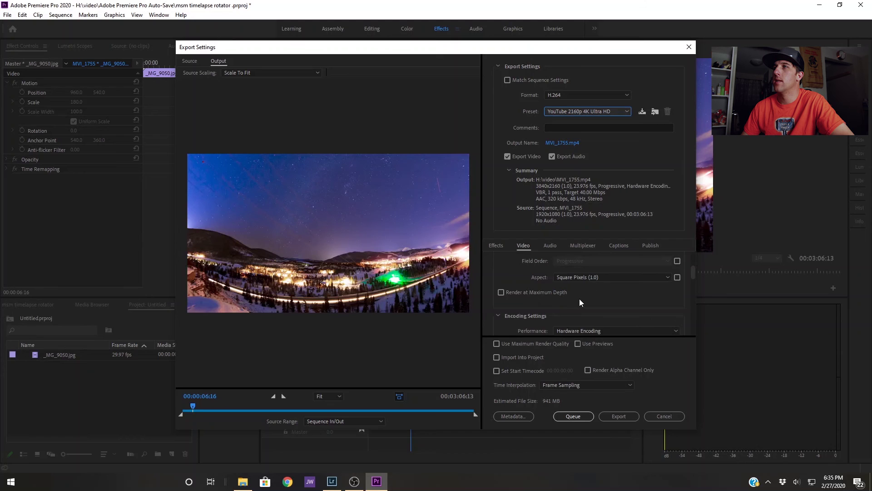
{"action": "scroll", "coordinate": [576, 298], "scroll_direction": "down", "scroll_amount": 2}
{"action": "scroll", "coordinate": [539, 284], "scroll_direction": "up", "scroll_amount": 2}
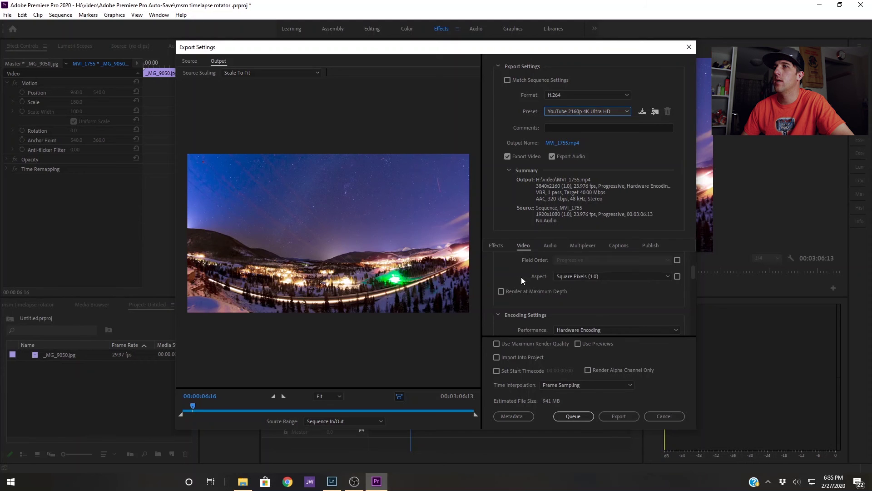
{"action": "left_click", "coordinate": [501, 292]}
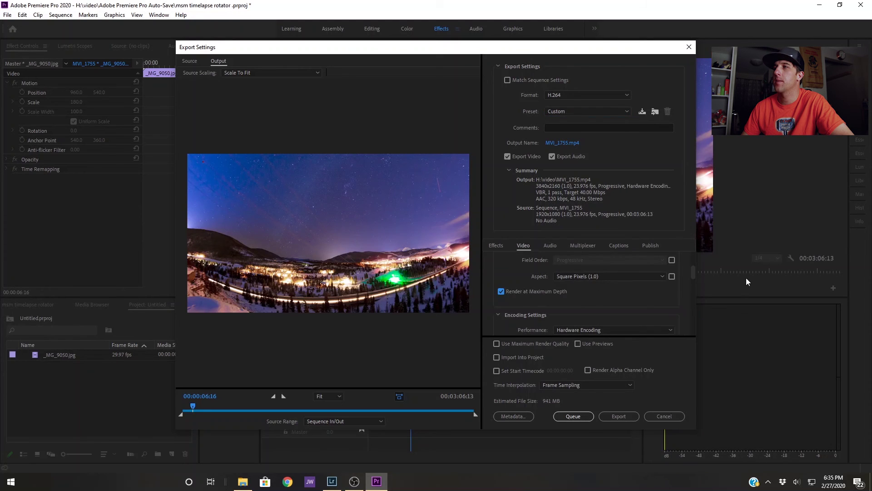
{"action": "scroll", "coordinate": [549, 318], "scroll_direction": "down", "scroll_amount": 5}
{"action": "left_click", "coordinate": [495, 344]}
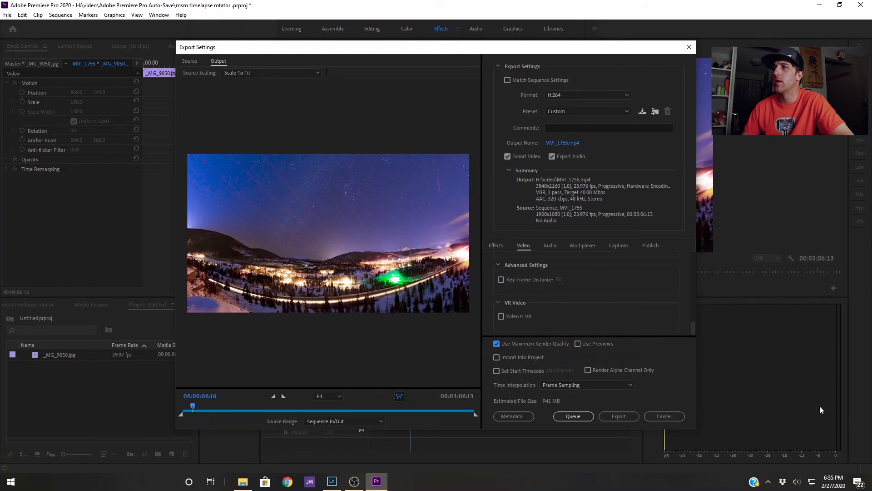